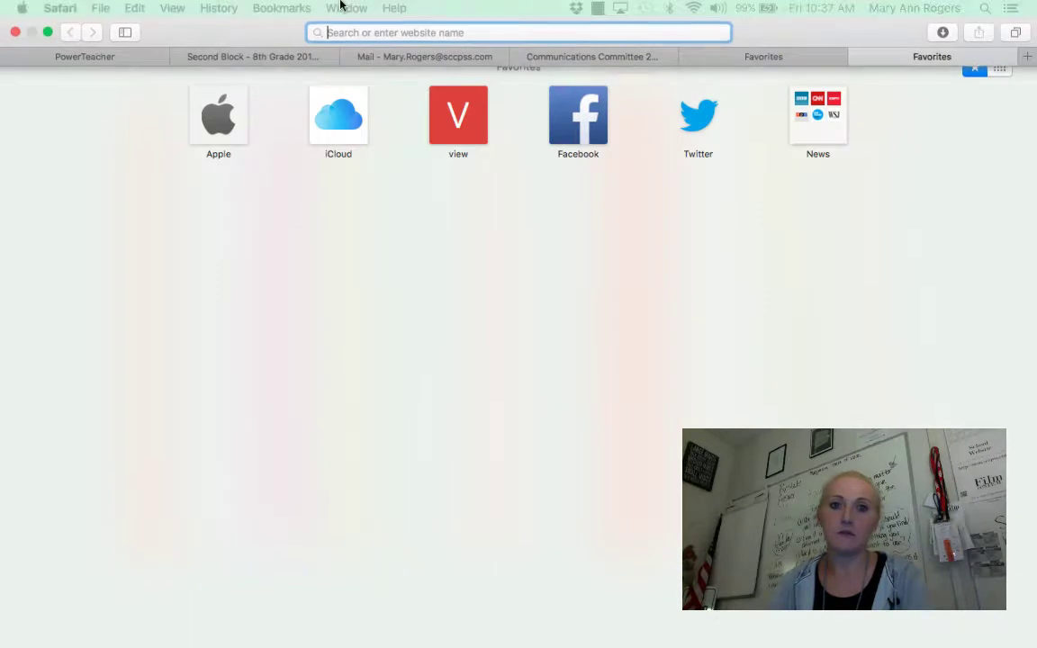
Go to sccpss.com in Safari's address bar
{"action": "left_click", "coordinate": [327, 32]}
{"action": "type", "text": "sccpss.com"}
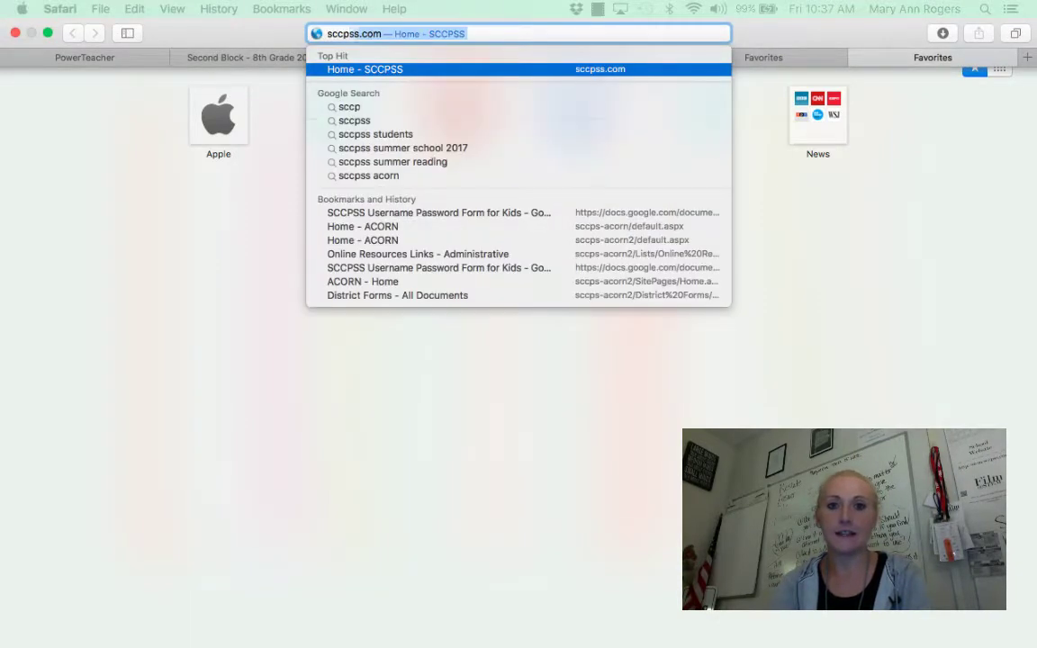
{"action": "key", "text": "Return"}
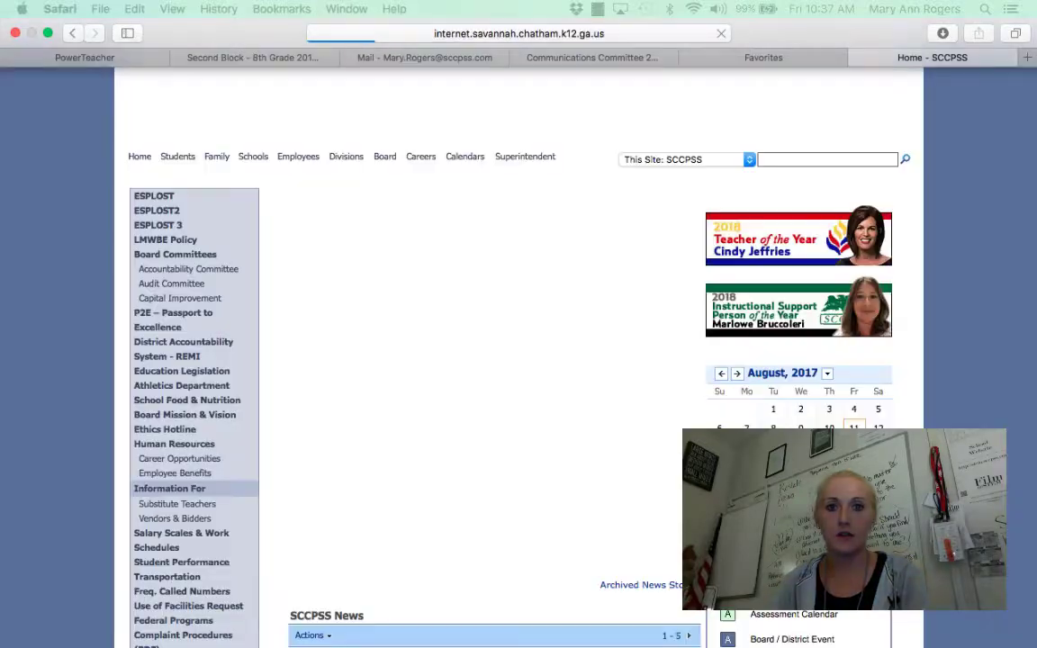
Open PowerTeacher from Online Resources on the SCCPSS Employees page
{"action": "left_click", "coordinate": [299, 158]}
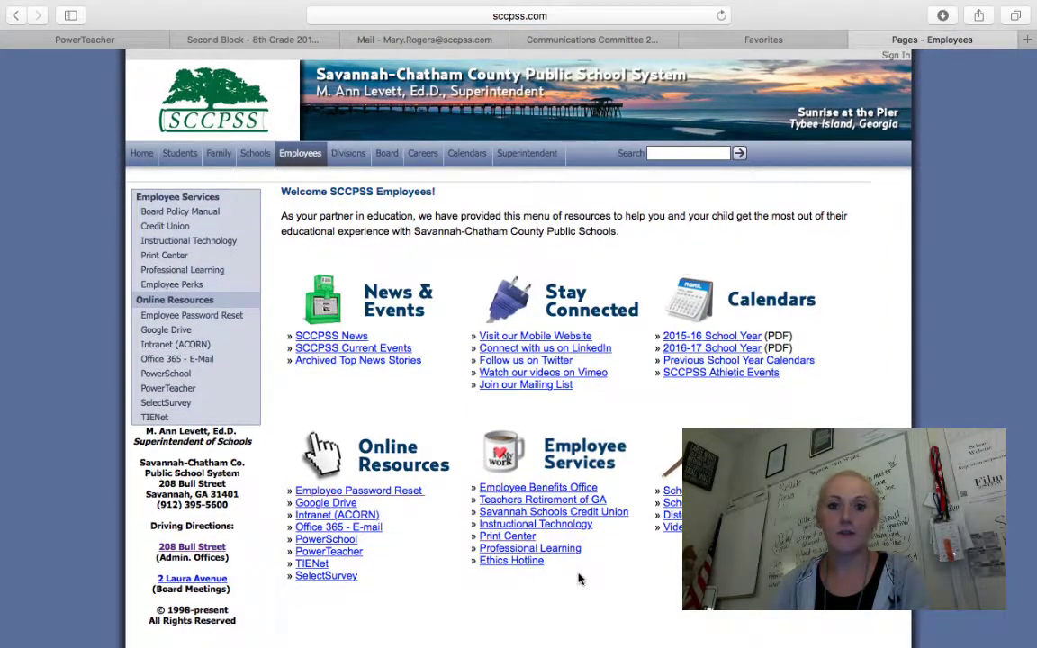
{"action": "left_click", "coordinate": [348, 550]}
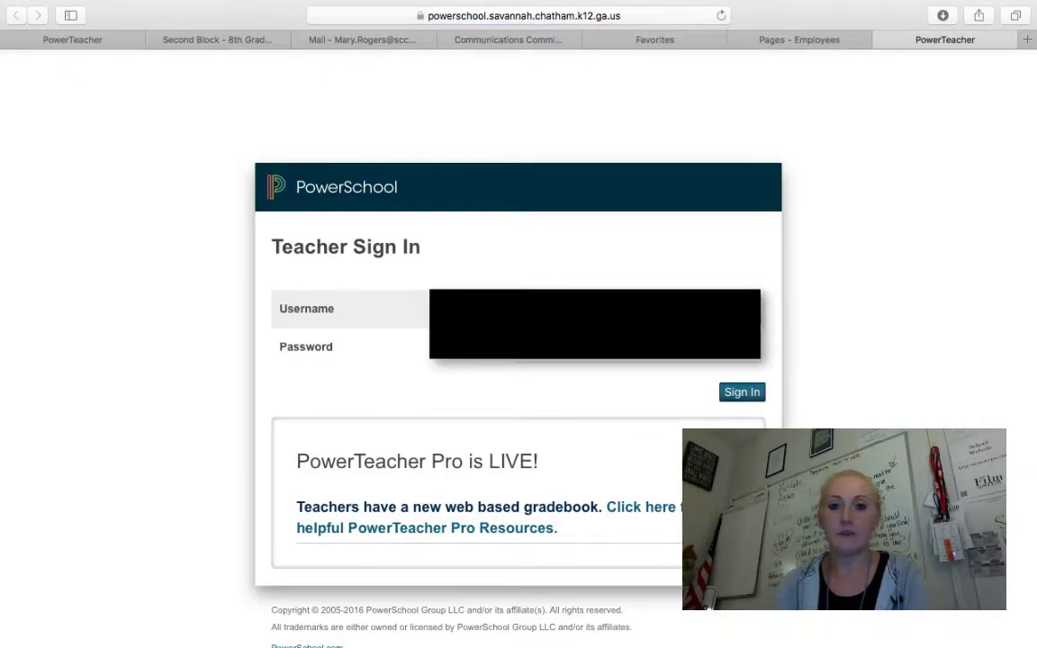
Enter the teacher's username and password to sign in to PowerSchool
{"action": "key", "text": "Tab"}
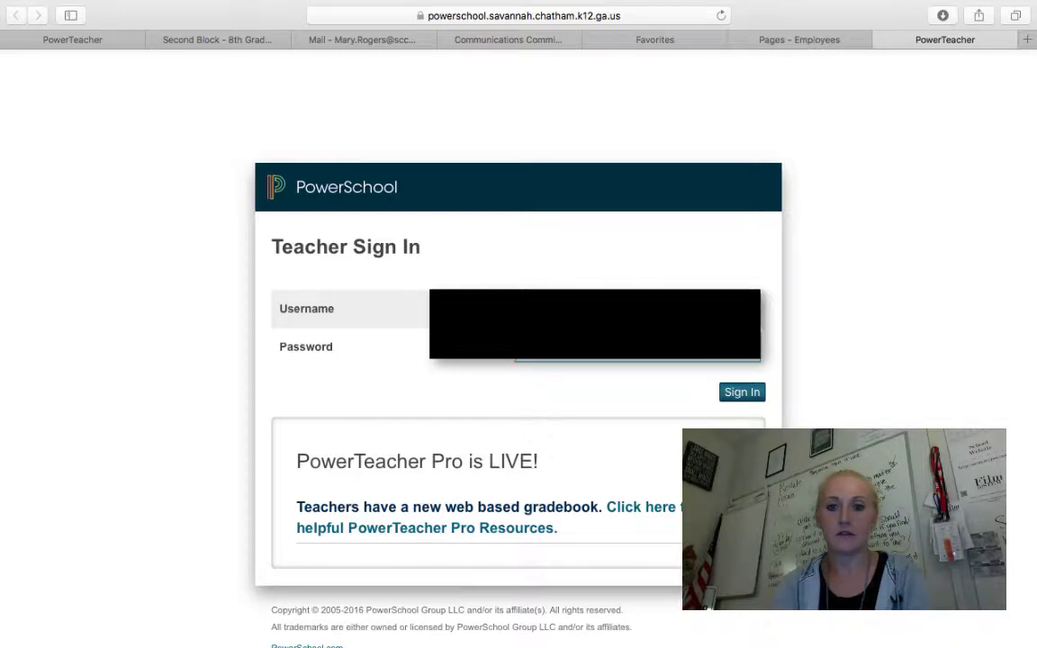
{"action": "key", "text": "Return"}
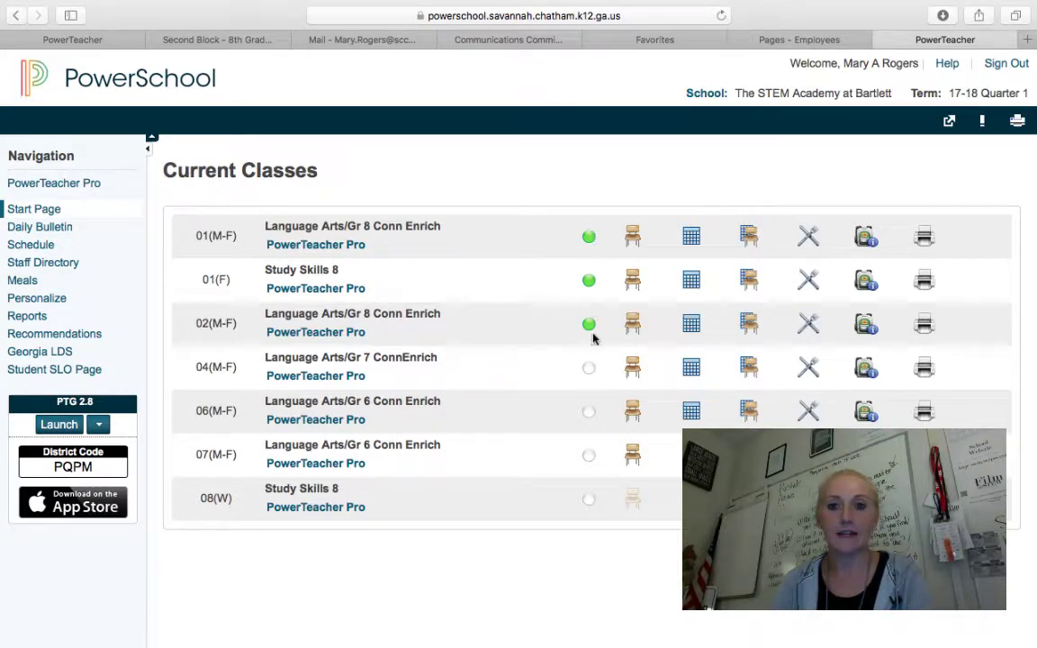
Mark the first student (Present) in 01(M-F) Language Arts/Gr 8 Conn Enrich and submit attendance
{"action": "left_click", "coordinate": [636, 236]}
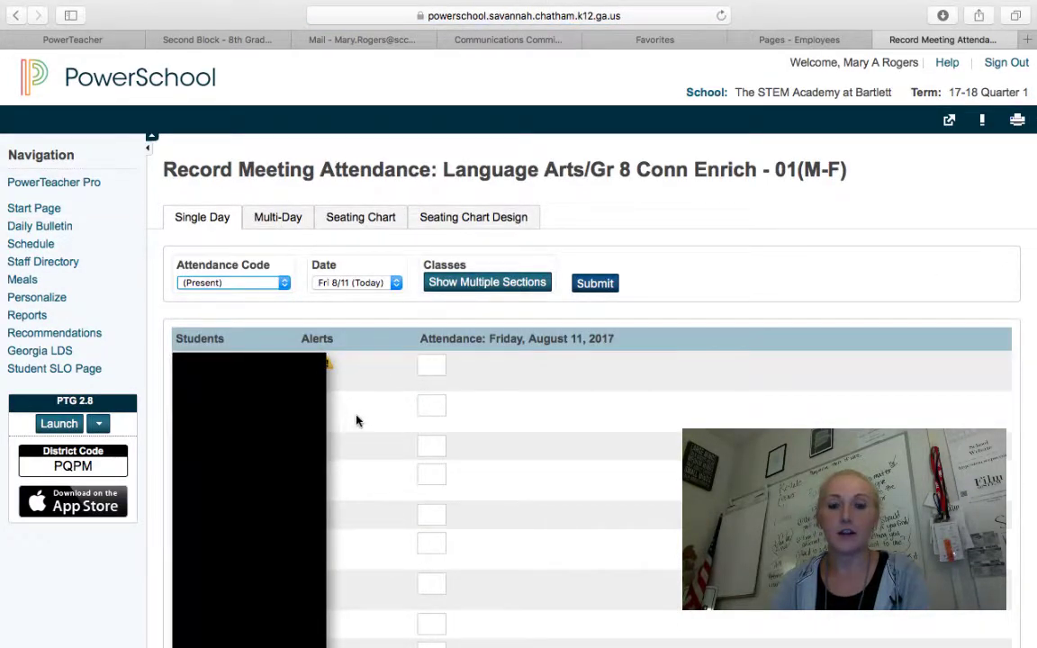
{"action": "scroll", "coordinate": [357, 420], "scroll_direction": "down", "scroll_amount": 2}
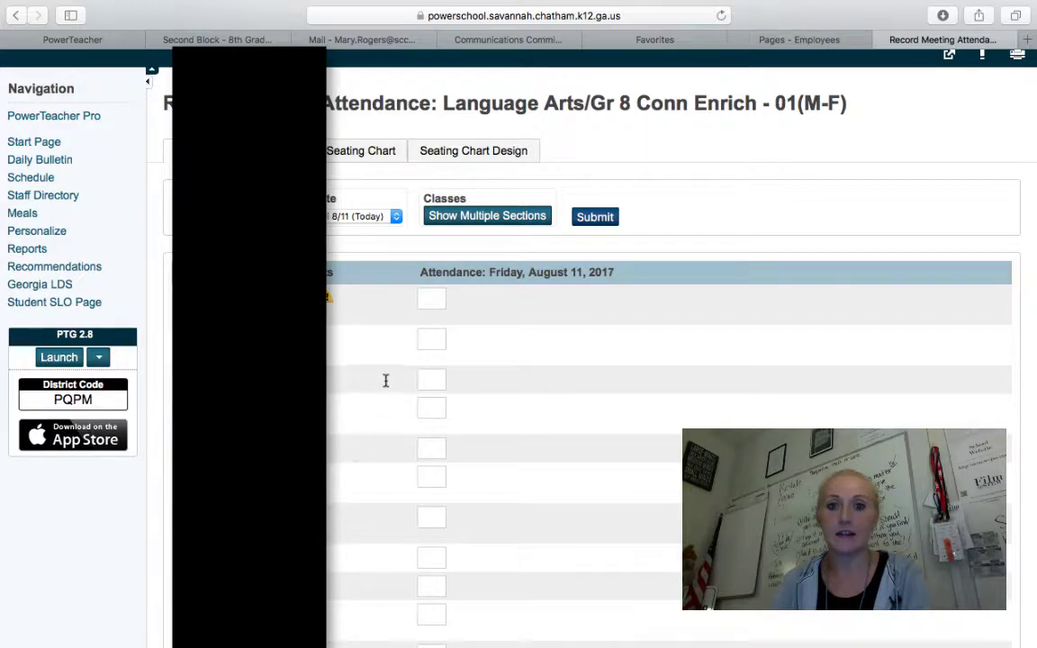
{"action": "left_click", "coordinate": [433, 297]}
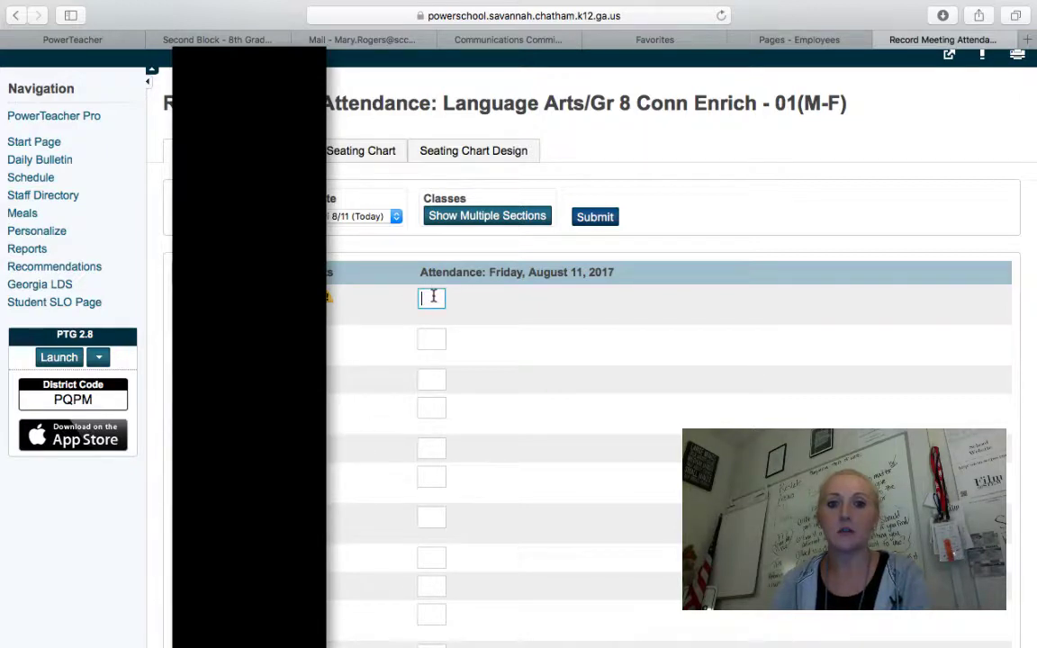
{"action": "left_click", "coordinate": [433, 295]}
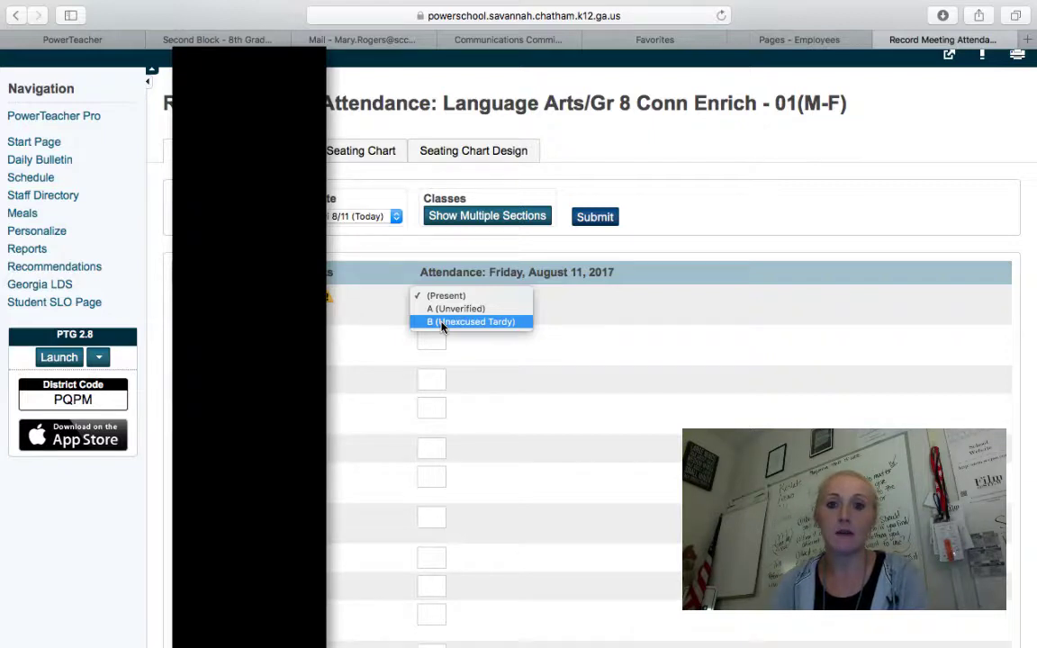
{"action": "left_click", "coordinate": [553, 250]}
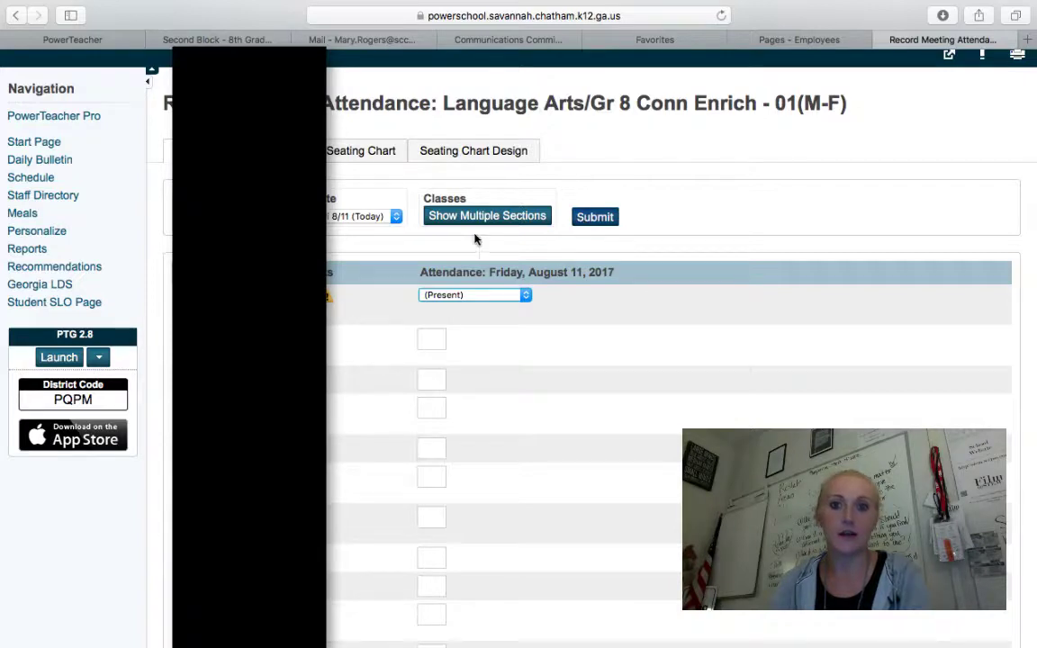
{"action": "scroll", "coordinate": [499, 495], "scroll_direction": "down", "scroll_amount": 5}
{"action": "scroll", "coordinate": [500, 500], "scroll_direction": "up", "scroll_amount": 6}
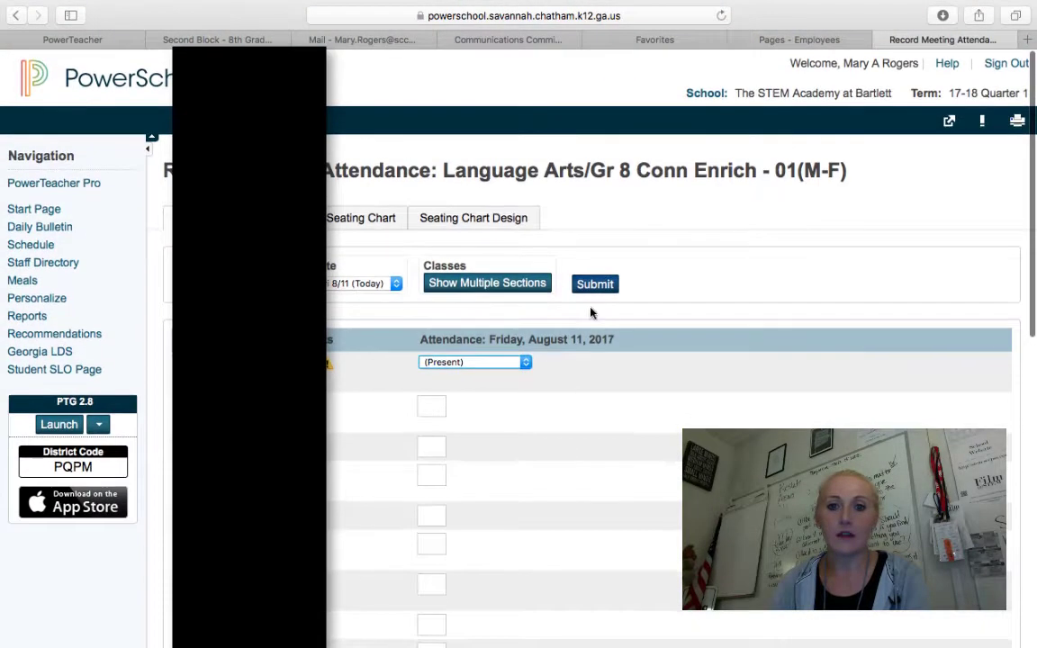
{"action": "left_click", "coordinate": [595, 287]}
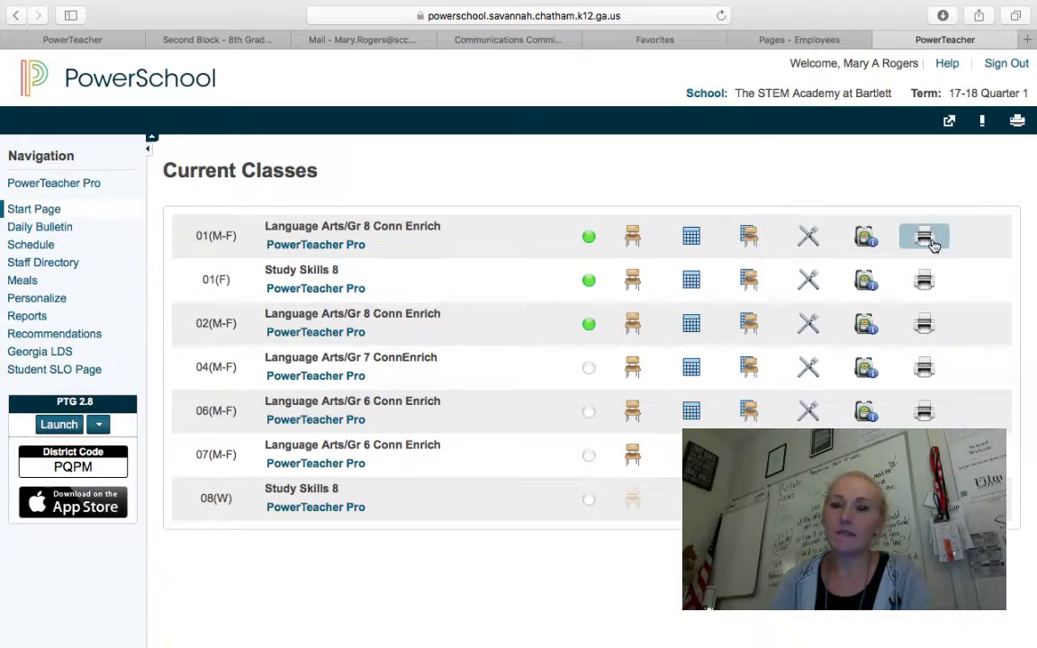
Open the 01(M-F) Language Arts class in PowerTeacher Pro and bring up Create > Assignment
{"action": "left_click", "coordinate": [339, 251]}
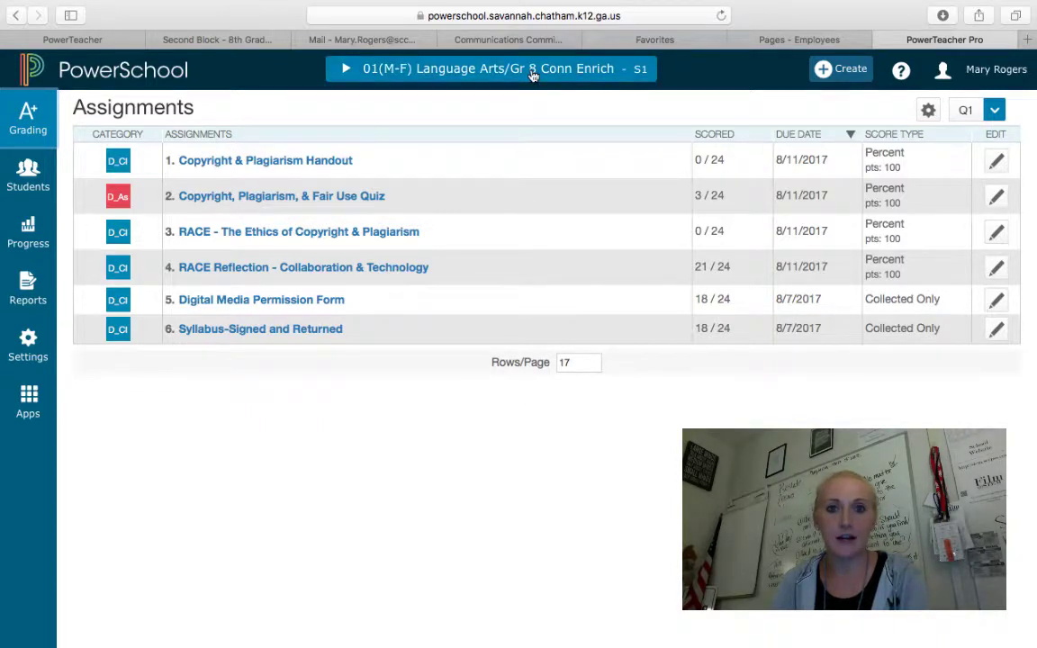
{"action": "left_click", "coordinate": [836, 69]}
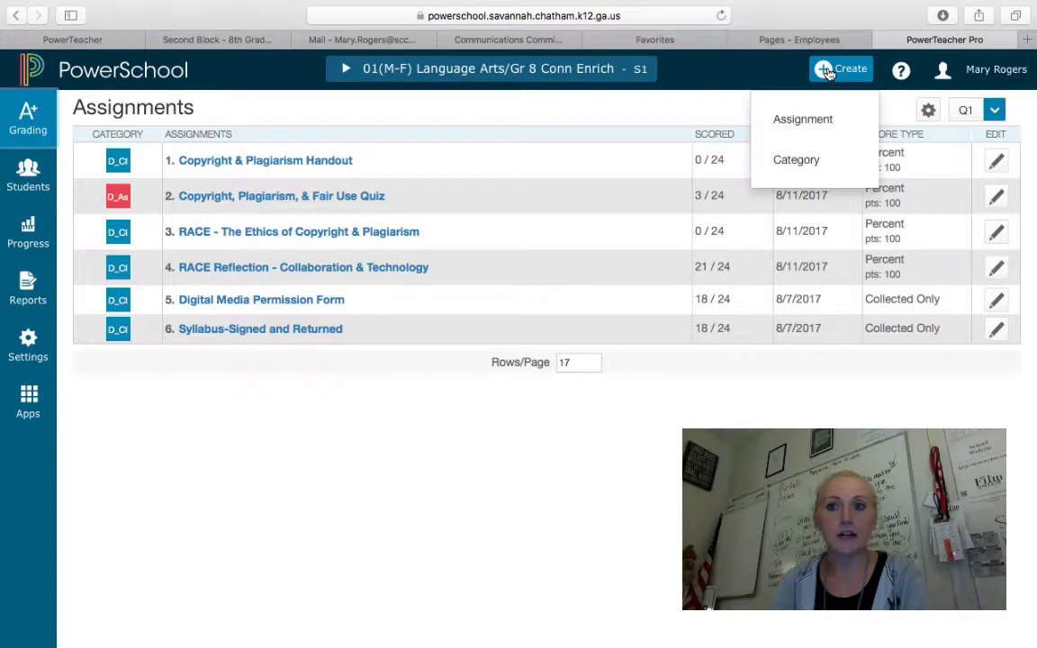
{"action": "left_click", "coordinate": [573, 97]}
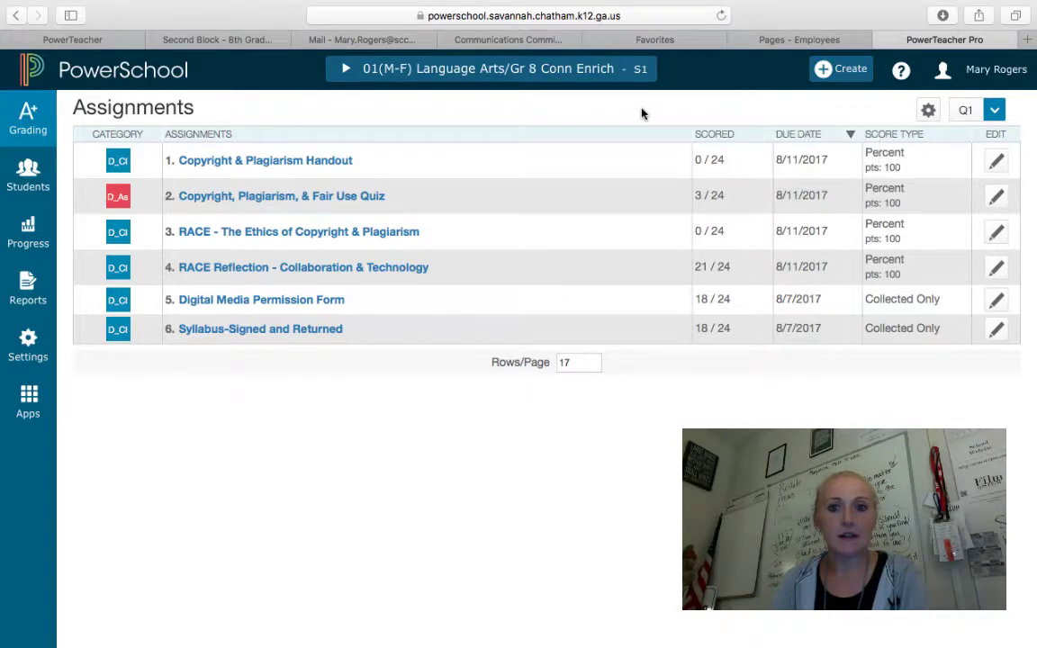
{"action": "left_click", "coordinate": [835, 70]}
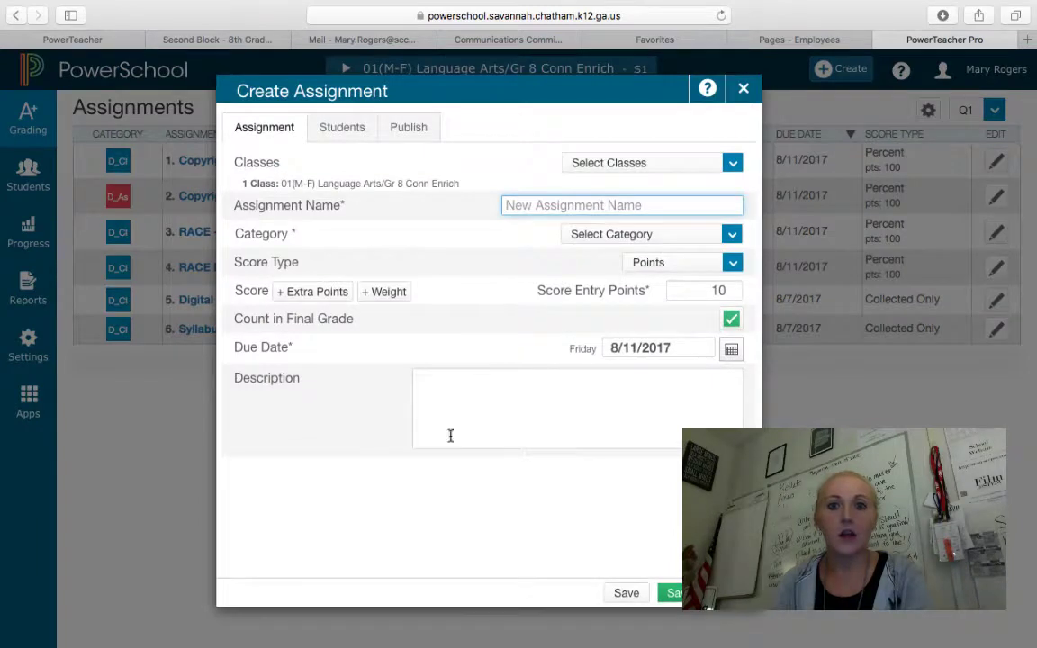
Leave Publish Assignment on Immediately, then close the new assignment without saving
{"action": "left_click", "coordinate": [648, 235]}
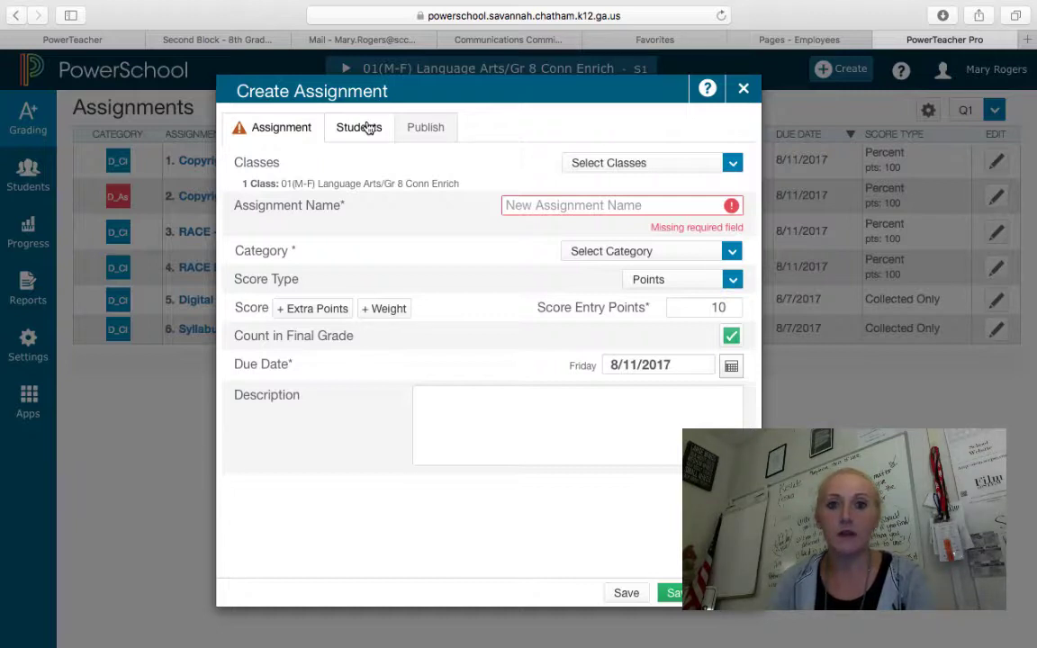
{"action": "left_click", "coordinate": [426, 129]}
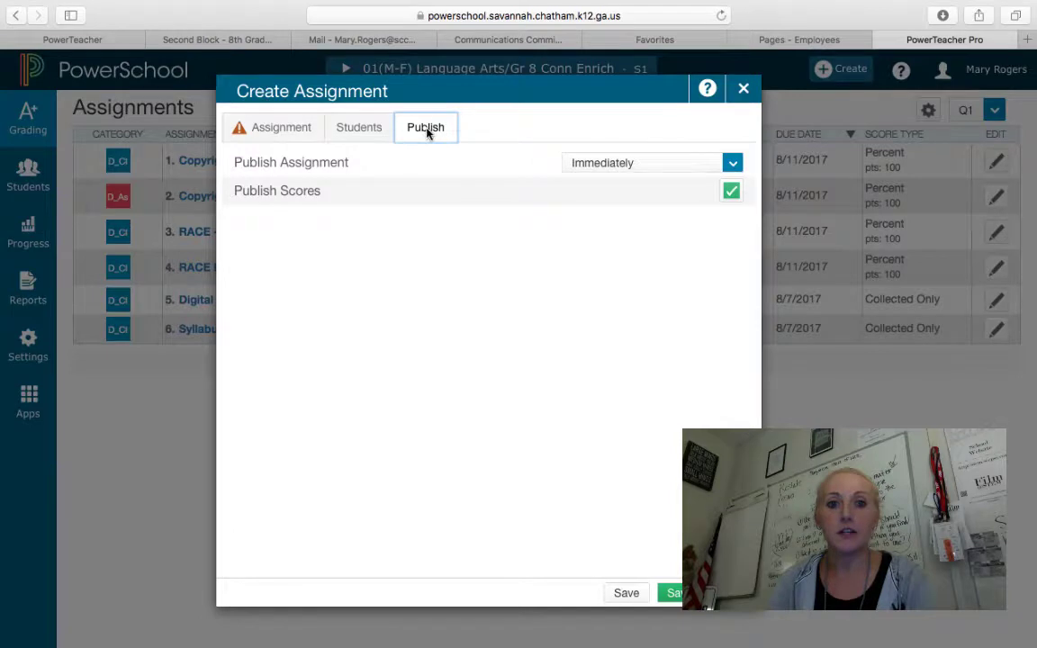
{"action": "left_click", "coordinate": [733, 166]}
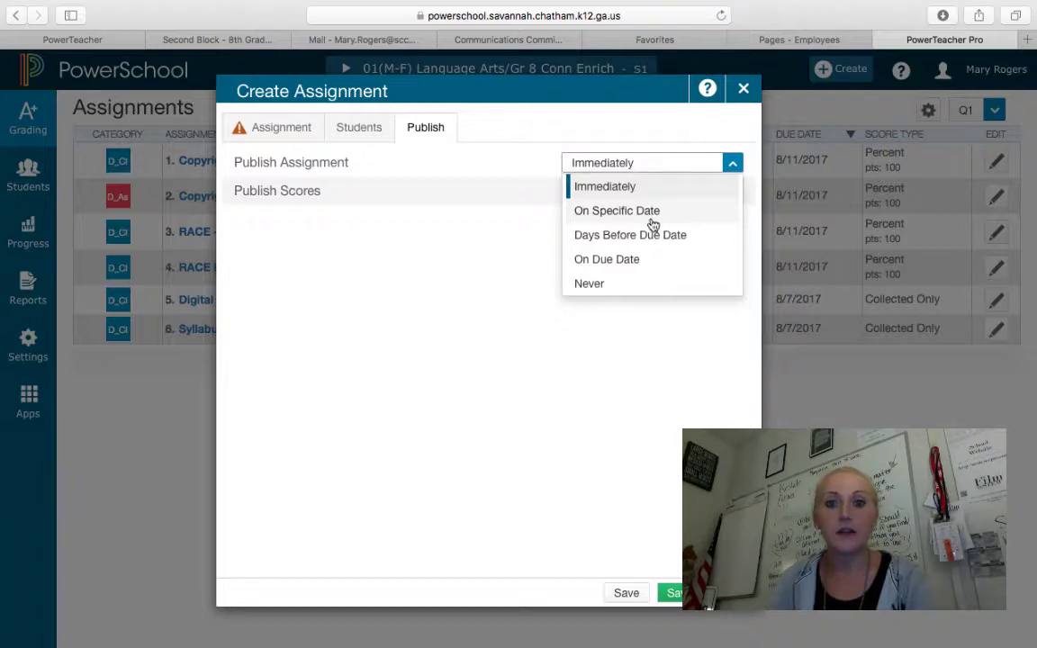
{"action": "left_click", "coordinate": [524, 253]}
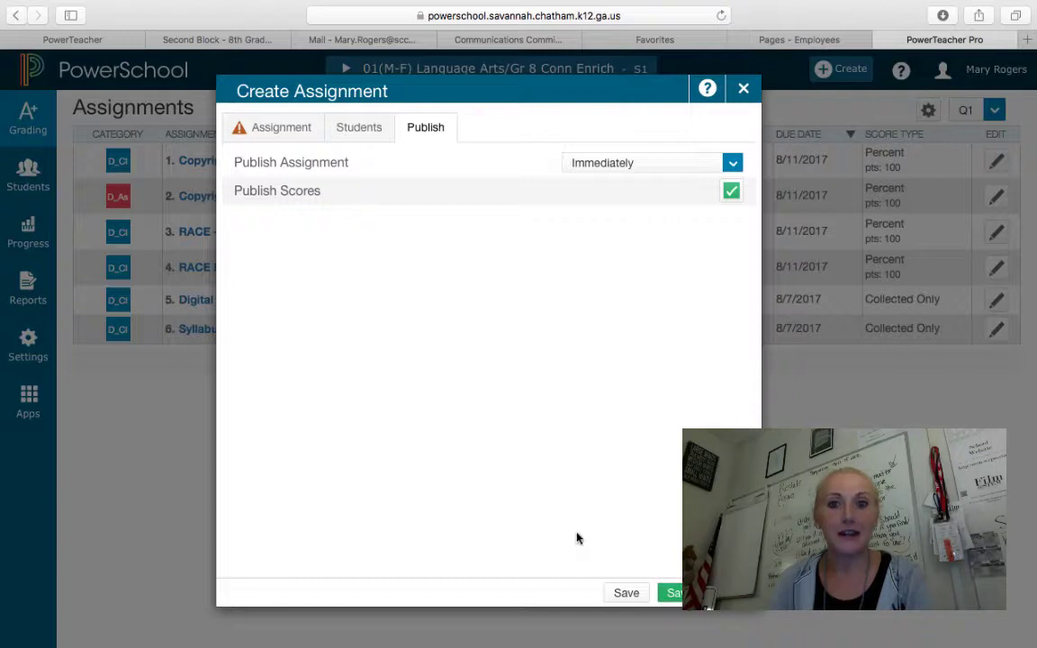
{"action": "left_click", "coordinate": [740, 91]}
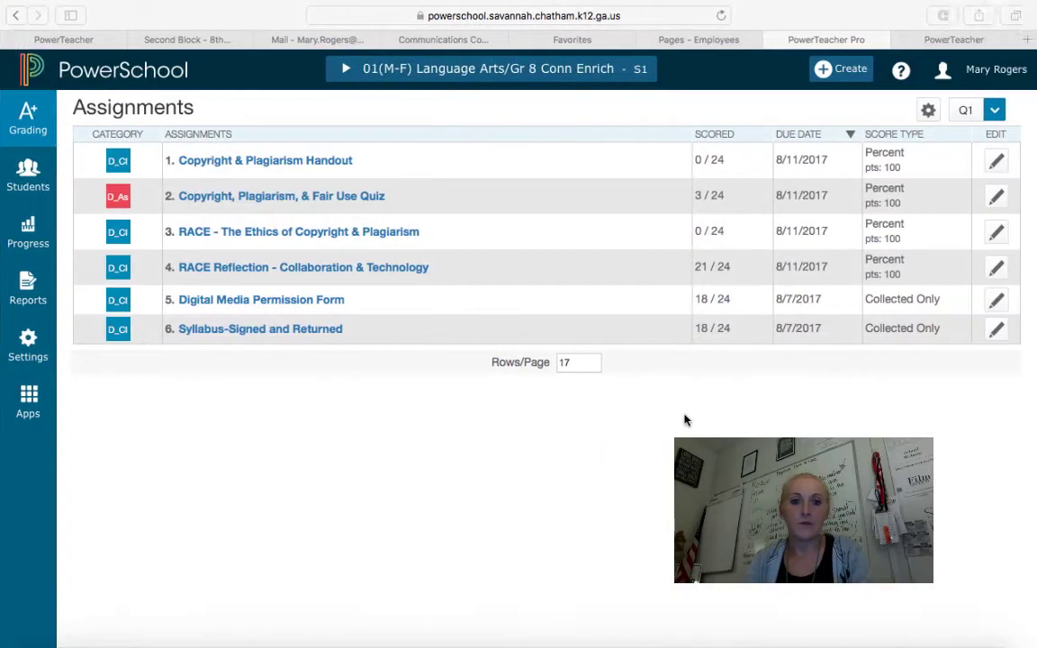
Choose Student Roster from the Reports menu in the left sidebar
{"action": "left_click", "coordinate": [28, 290]}
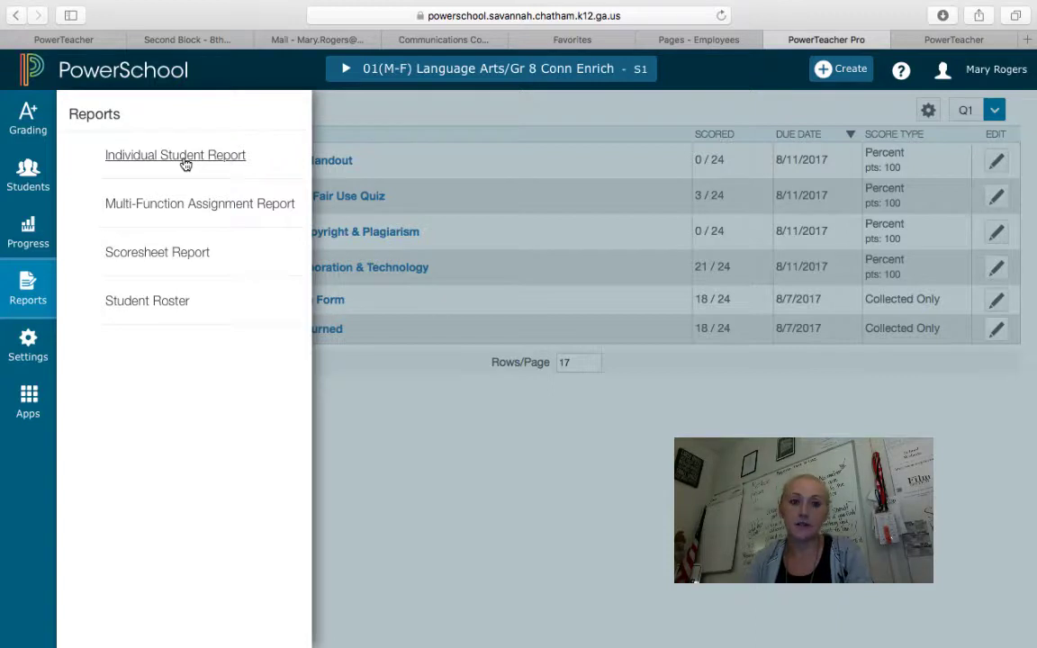
{"action": "left_click", "coordinate": [136, 301]}
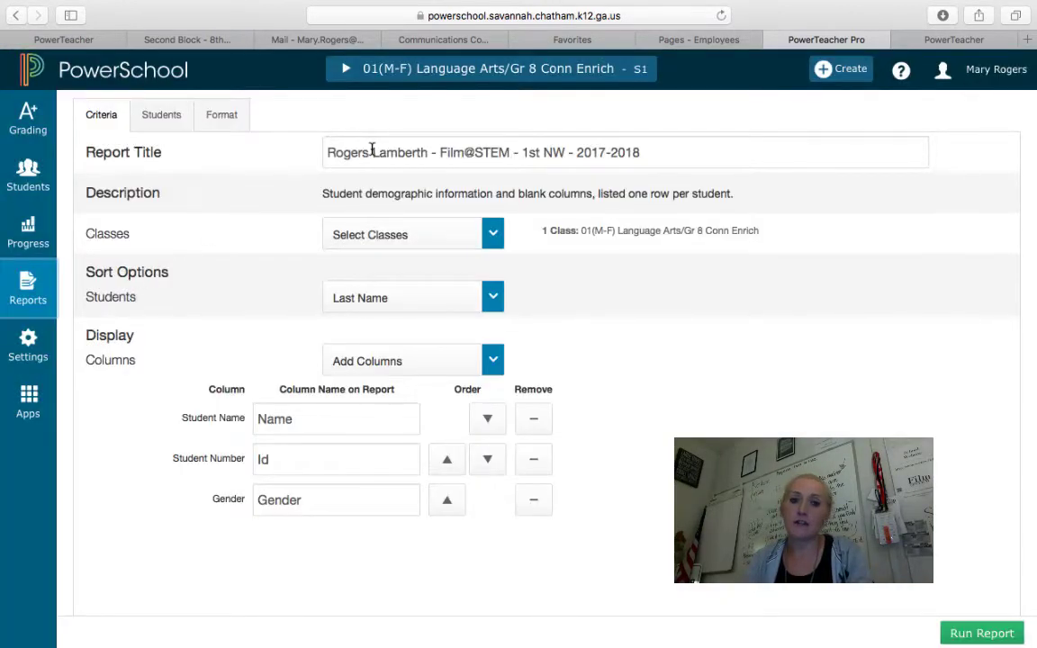
{"action": "left_click", "coordinate": [492, 234]}
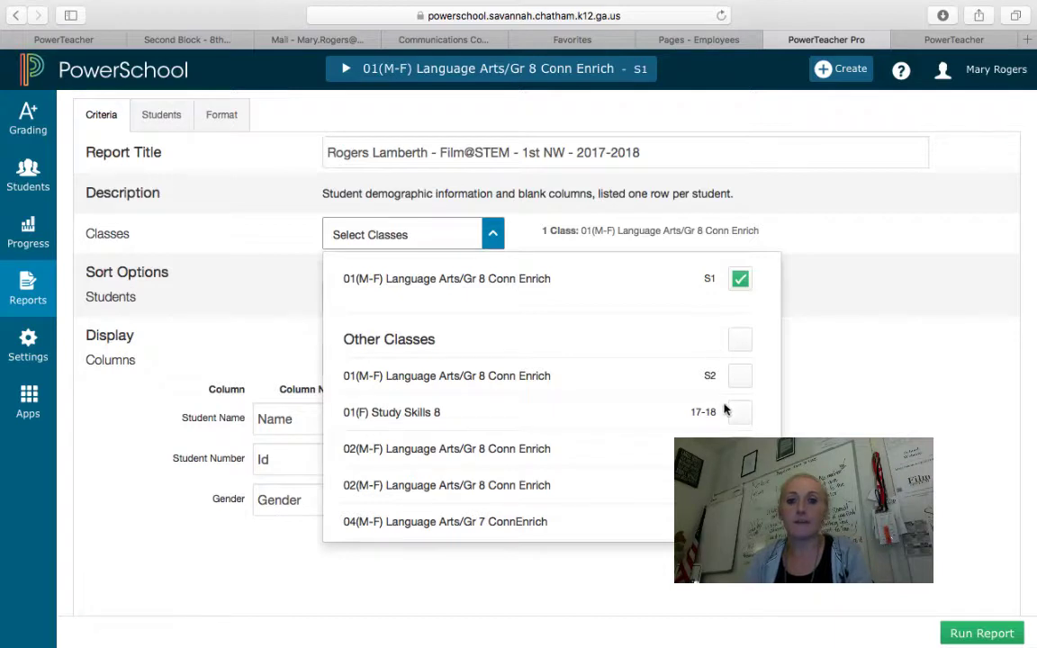
{"action": "scroll", "coordinate": [710, 429], "scroll_direction": "down", "scroll_amount": 1}
{"action": "scroll", "coordinate": [710, 428], "scroll_direction": "down", "scroll_amount": 5}
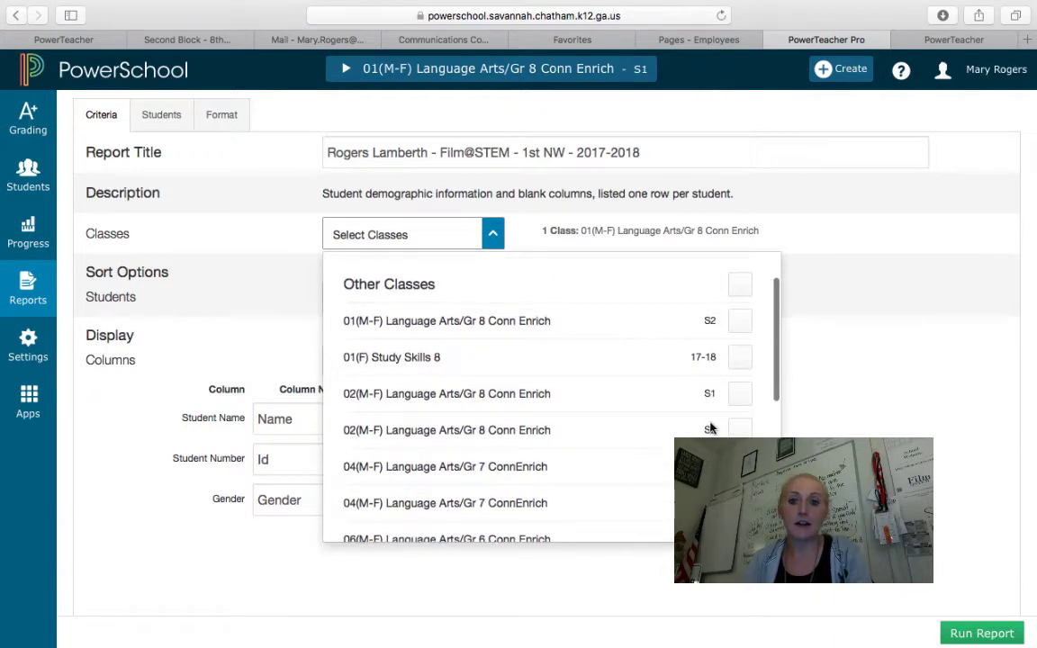
{"action": "scroll", "coordinate": [711, 429], "scroll_direction": "down", "scroll_amount": 2}
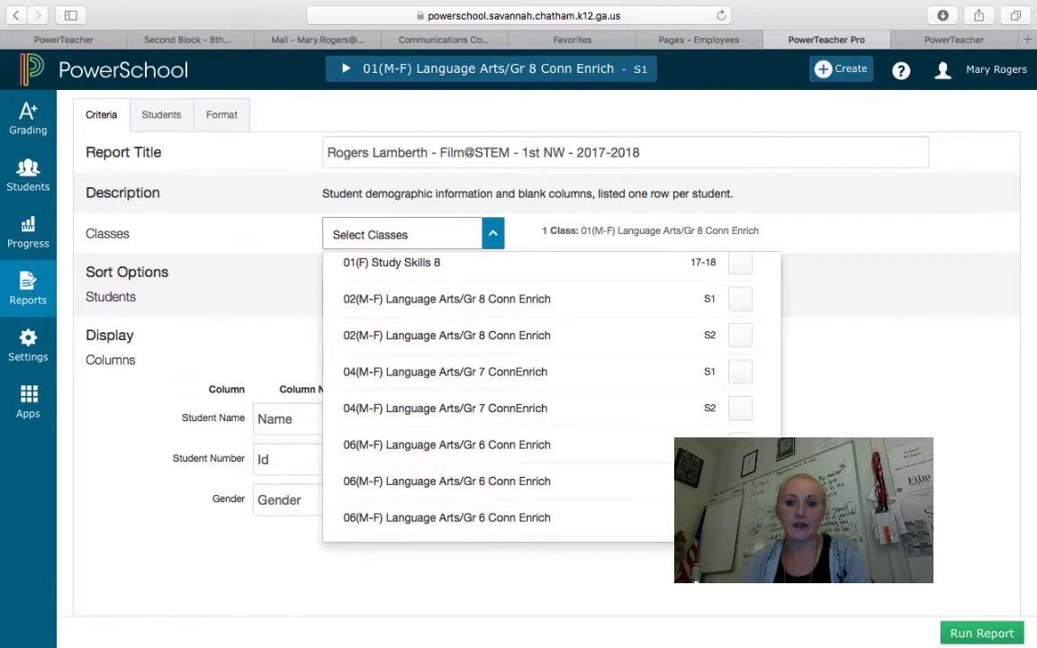
{"action": "scroll", "coordinate": [710, 428], "scroll_direction": "up", "scroll_amount": 7}
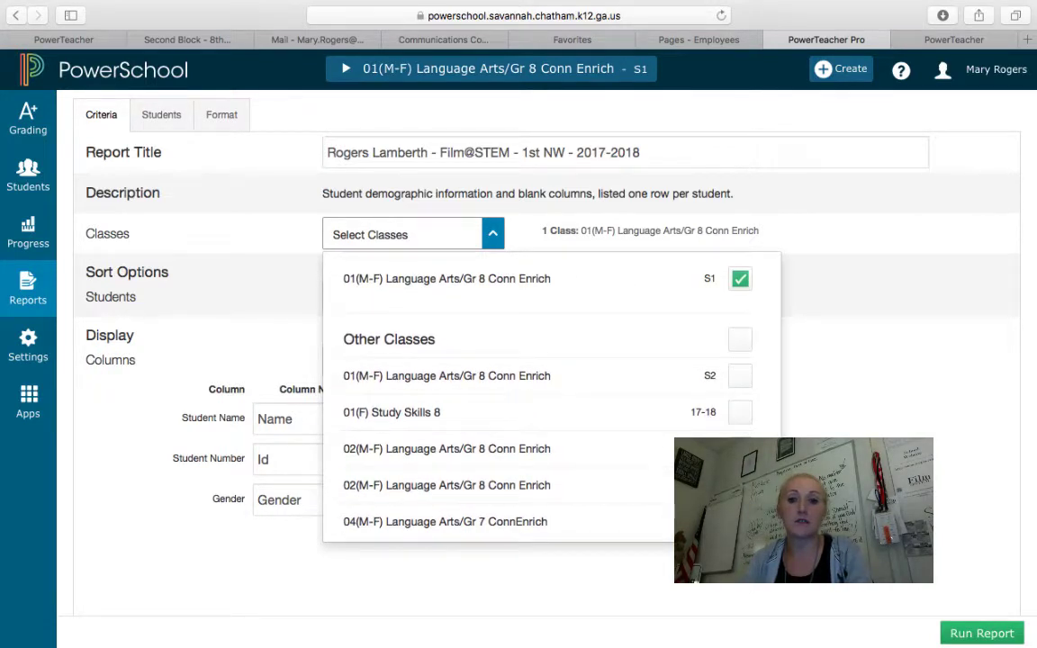
{"action": "scroll", "coordinate": [551, 396], "scroll_direction": "down", "scroll_amount": 10}
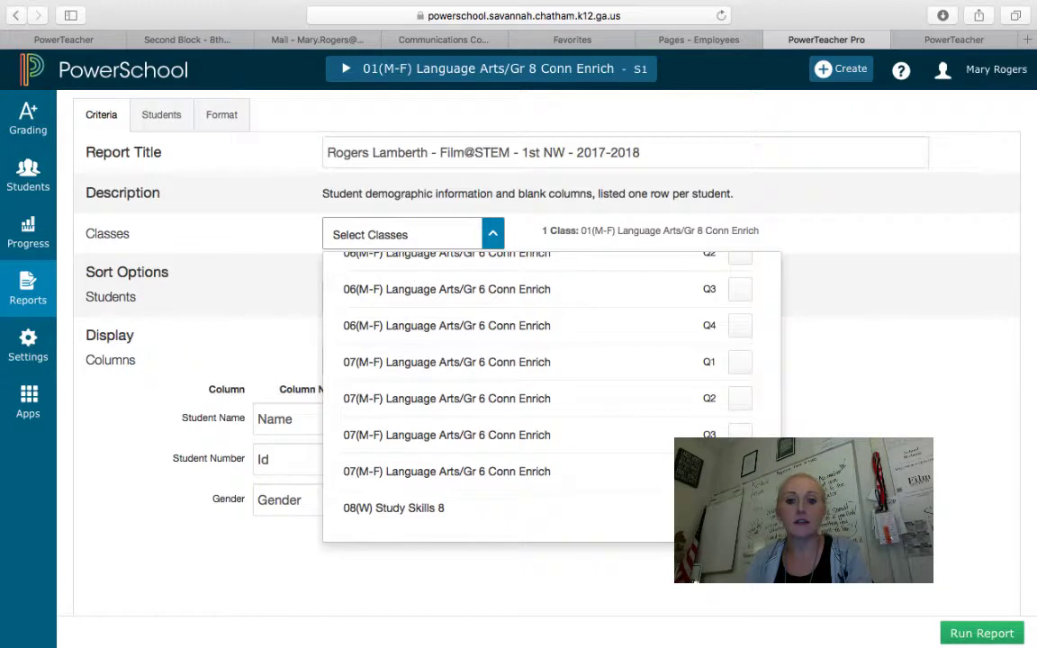
{"action": "left_click", "coordinate": [432, 232]}
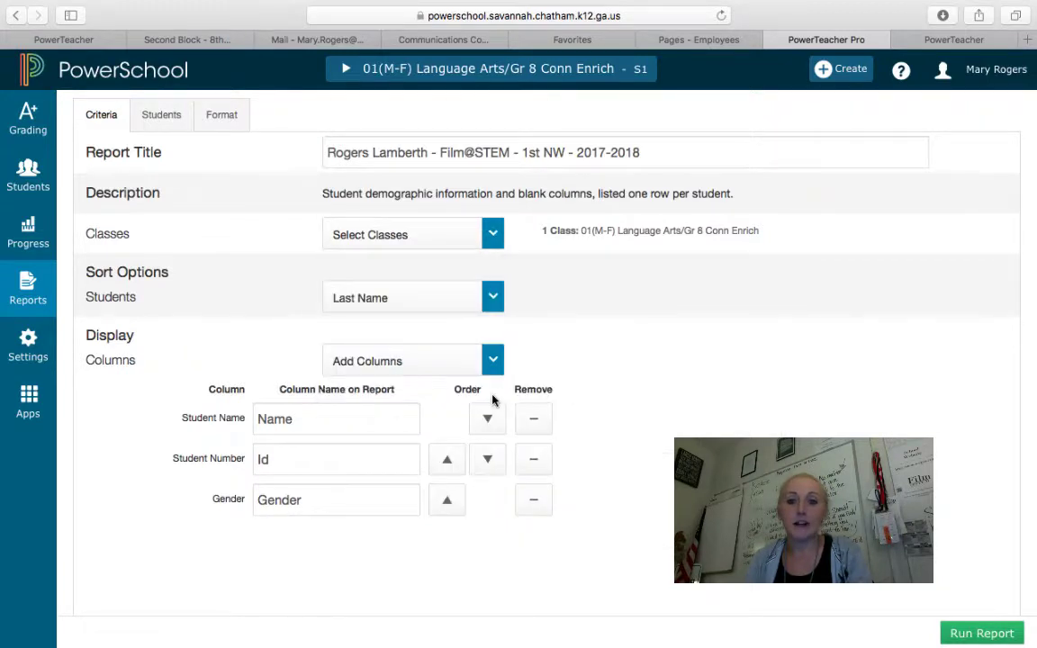
{"action": "left_click", "coordinate": [493, 310]}
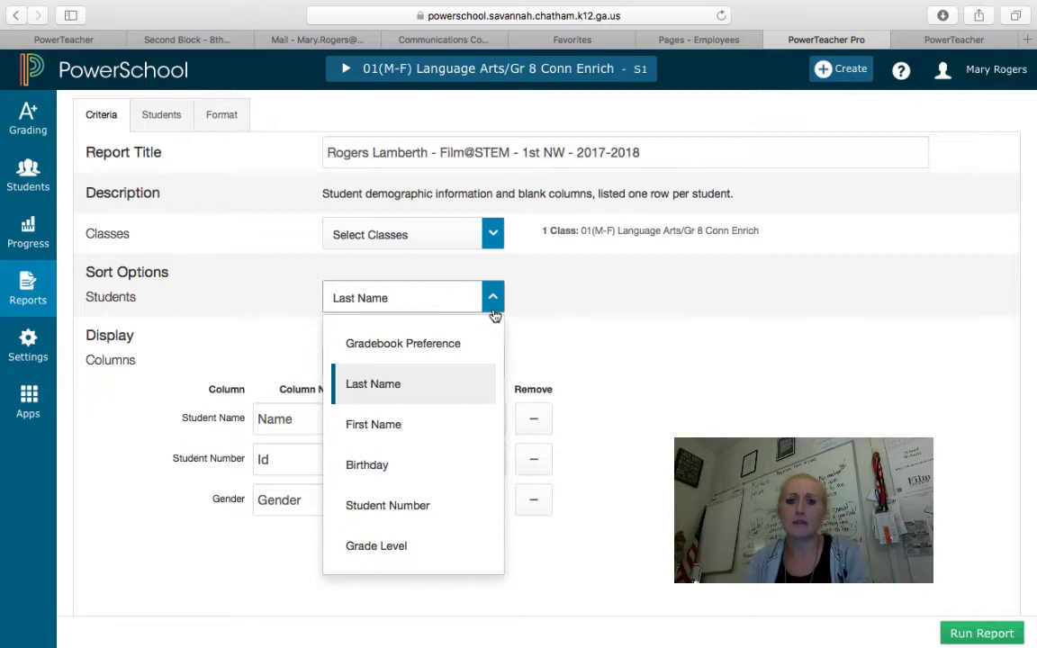
{"action": "left_click", "coordinate": [493, 302]}
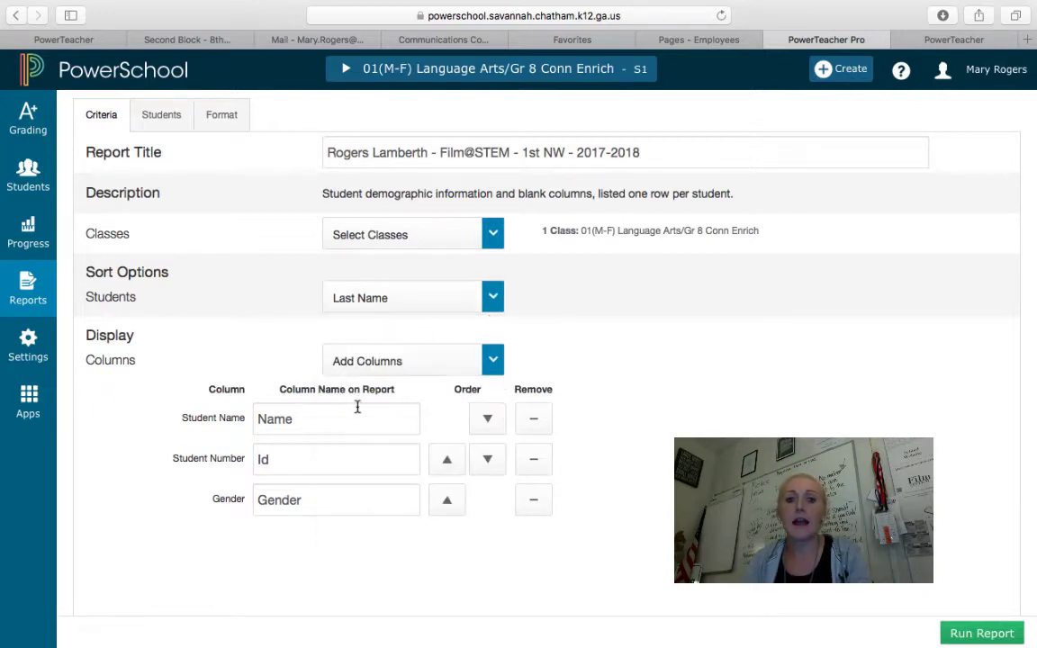